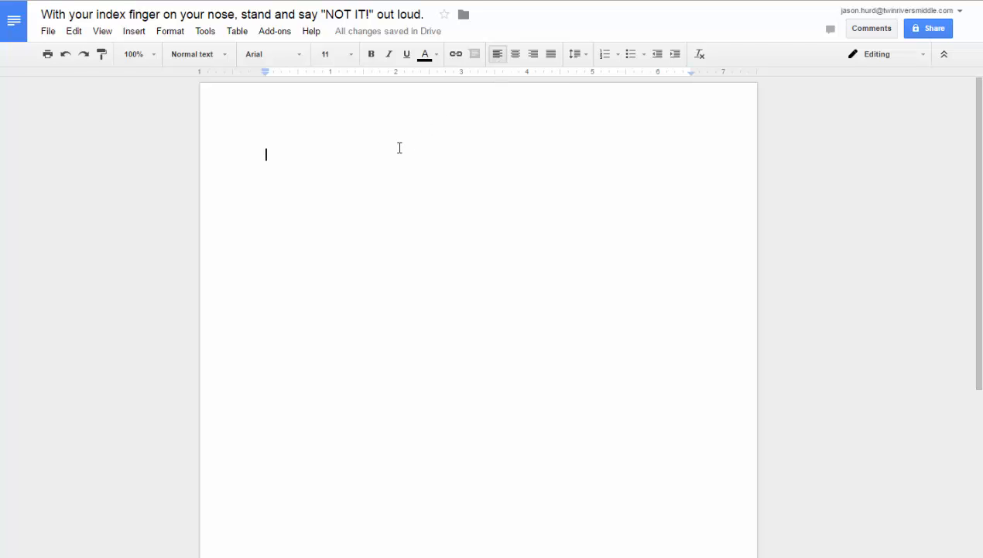
Enter the sample line "Hjnasdkjfhqadskjfgao idsjgadfvgadrfohvf" at the start of the blank document
{"action": "type", "text": "hjnasdkjfhqadskjfgaoidsjga"}
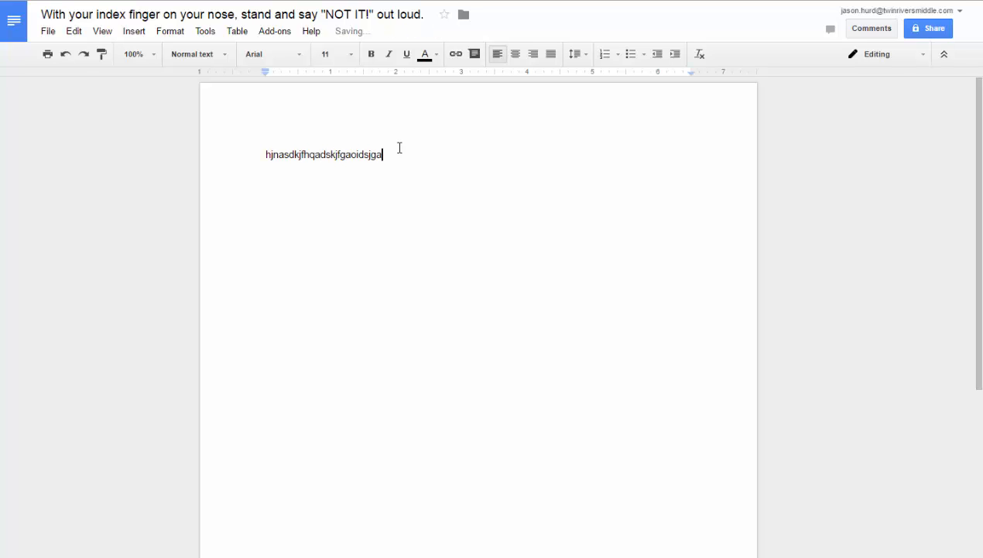
{"action": "type", "text": "dfvgadrfohvf"}
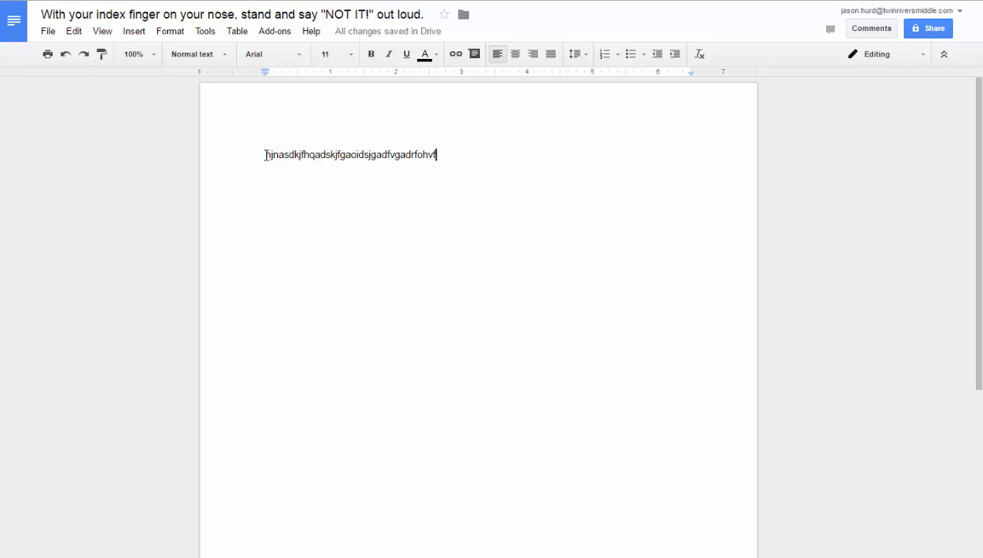
{"action": "left_click_drag", "start_coordinate": [265, 155], "coordinate": [445, 155]}
{"action": "left_click", "coordinate": [358, 156]}
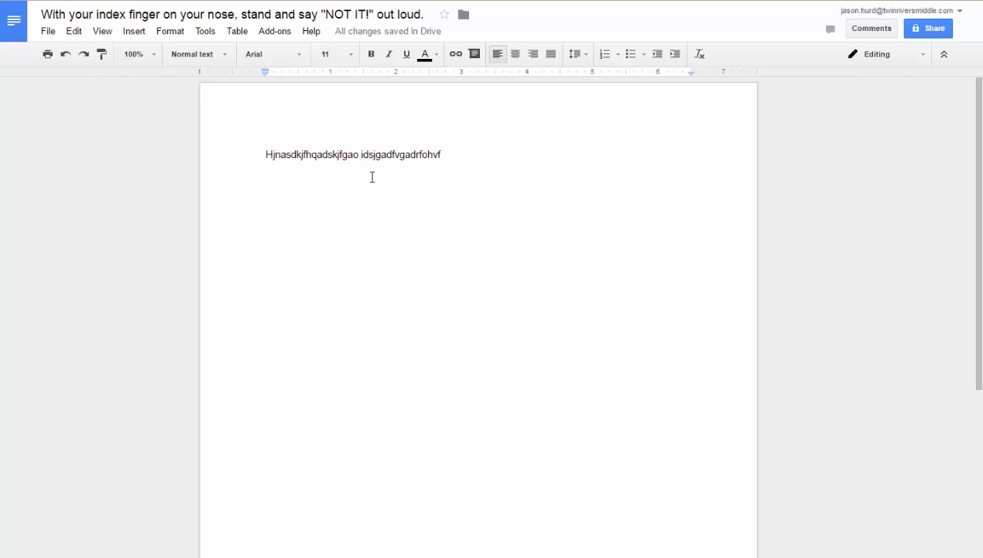
Apply center, right and finally left alignment in turn to the whole sample line
{"action": "left_click", "coordinate": [266, 154]}
{"action": "left_click_drag", "start_coordinate": [266, 154], "coordinate": [453, 159]}
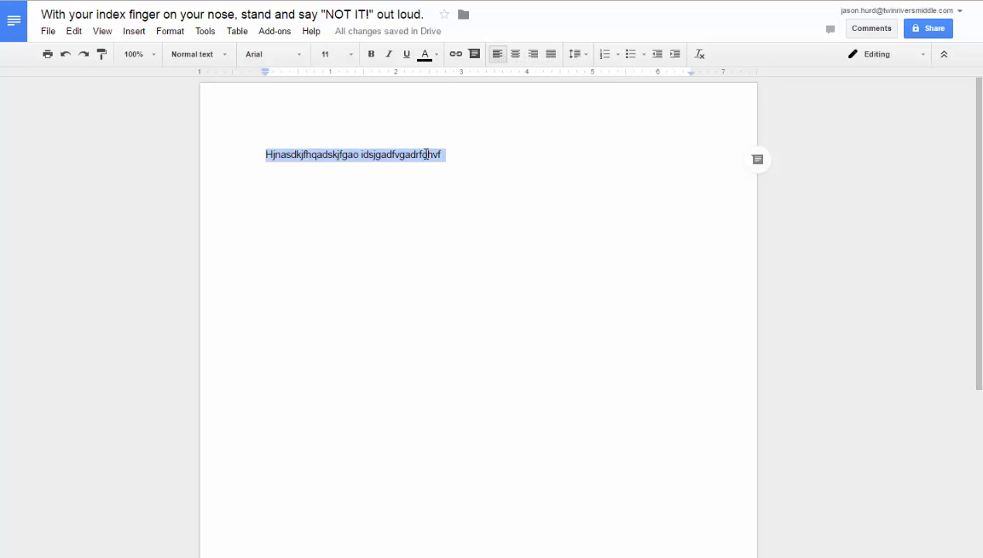
{"action": "left_click", "coordinate": [515, 56]}
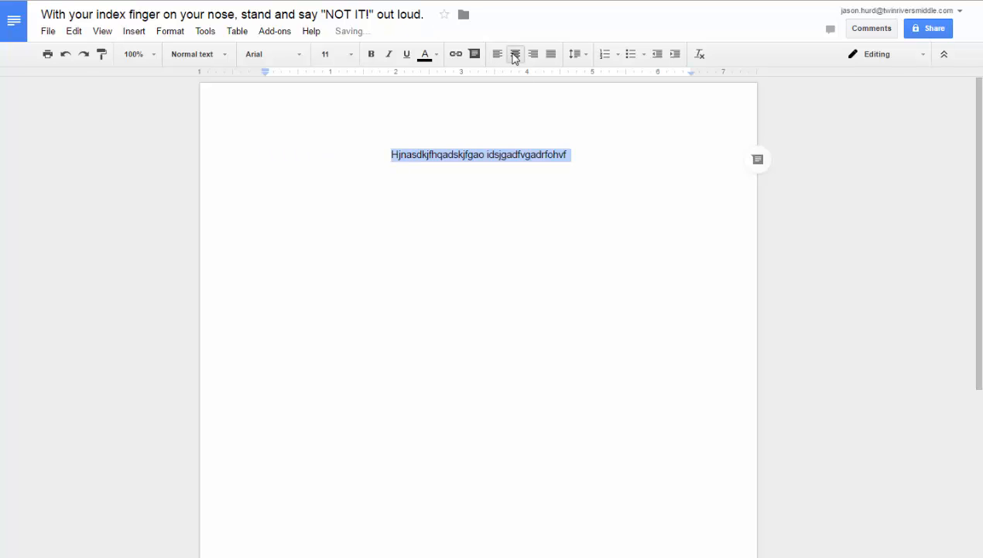
{"action": "left_click", "coordinate": [534, 56]}
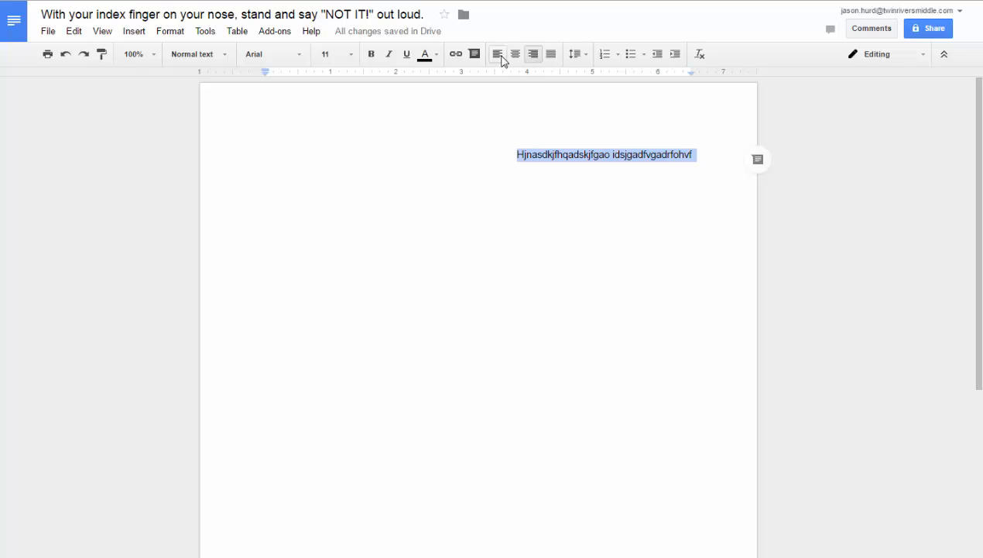
{"action": "left_click", "coordinate": [498, 54]}
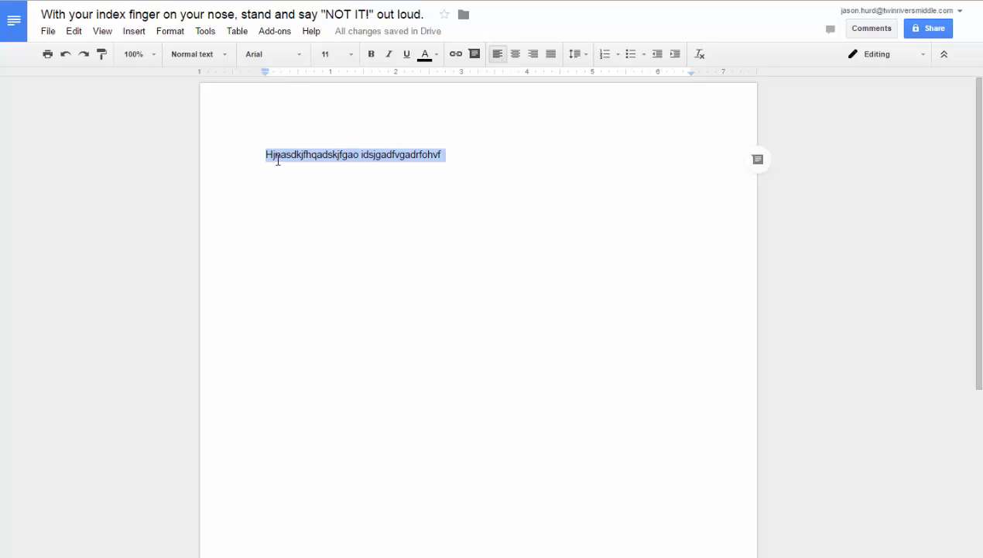
Replace the sample line with "sdfgsdfgsdfgsdfgsdfgsdfgg" and right-align it
{"action": "key", "text": "BackSpace"}
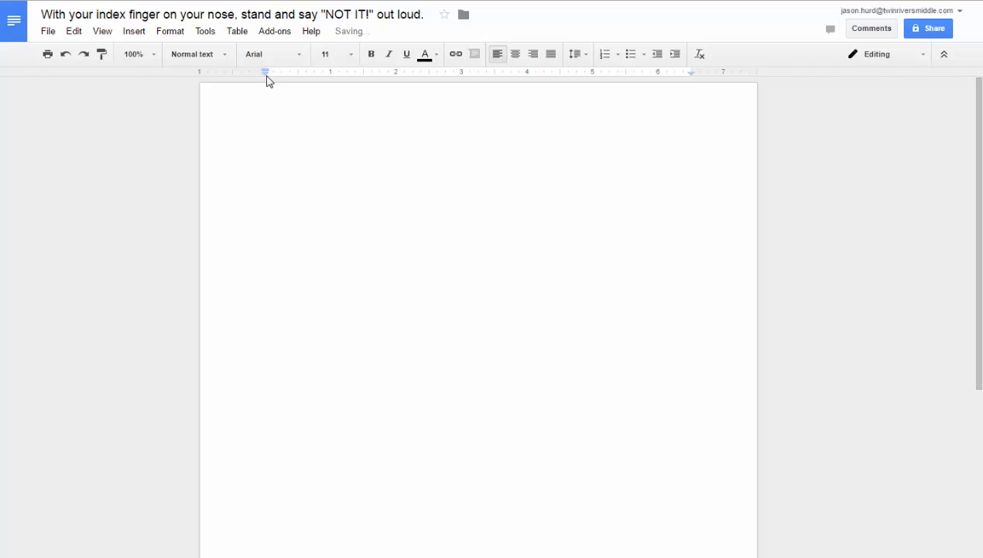
{"action": "type", "text": "sdfgsdfgsdfgsdf"}
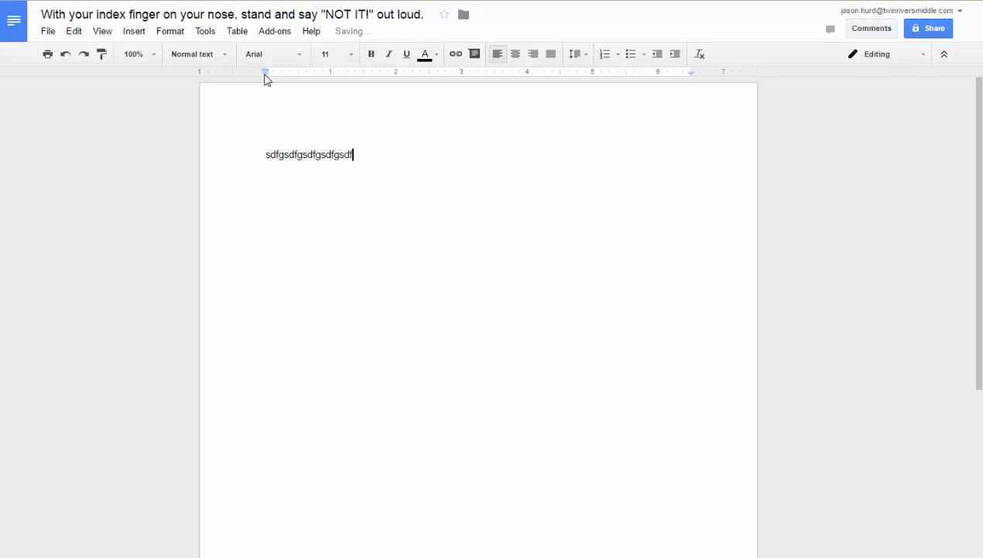
{"action": "type", "text": "gsdfgg"}
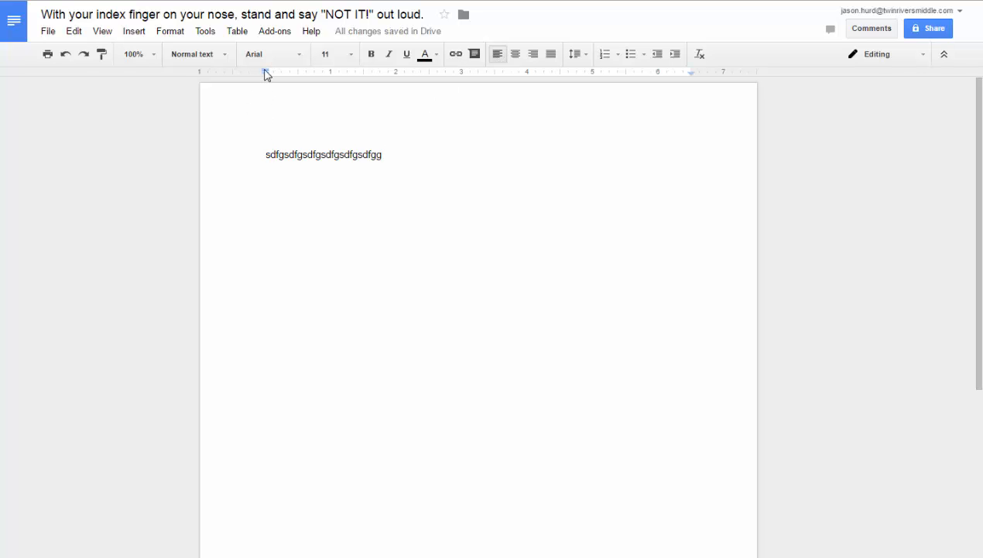
{"action": "double_click", "coordinate": [344, 155]}
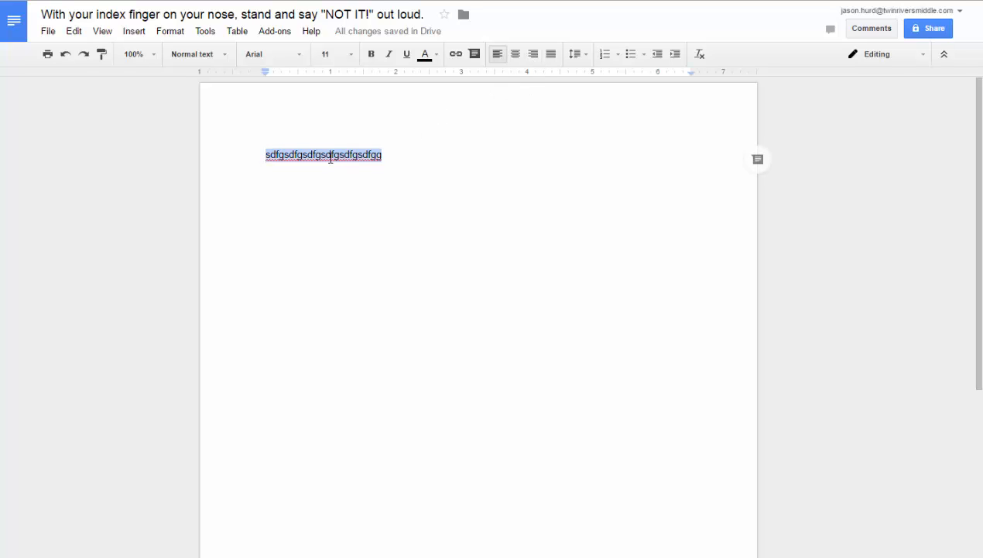
{"action": "left_click", "coordinate": [533, 54]}
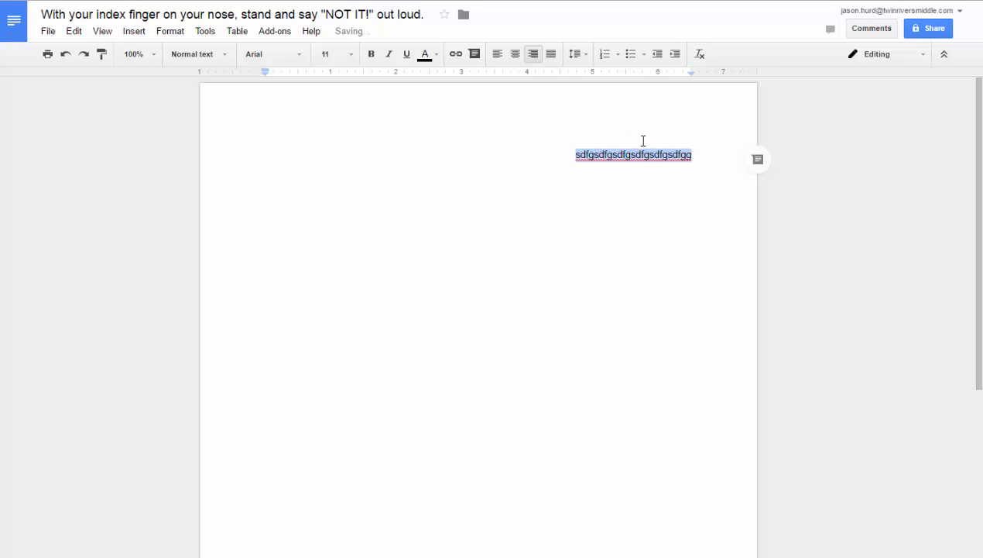
Replace the right-aligned text with the new sample line "sdfgdfgdfgadfhhjfghjsfgsadfg"
{"action": "key", "text": "BackSpace"}
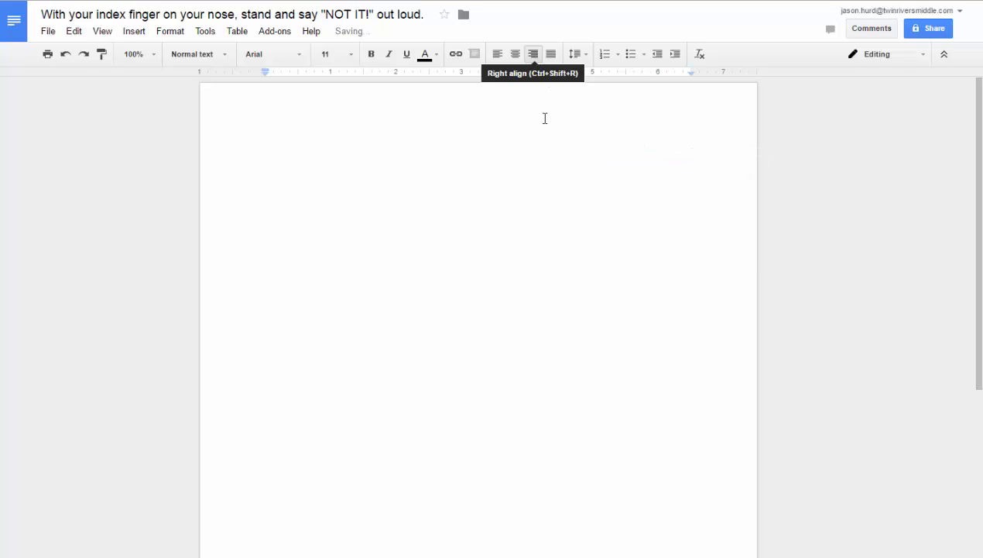
{"action": "type", "text": "sdfgdfgdfgadfh"}
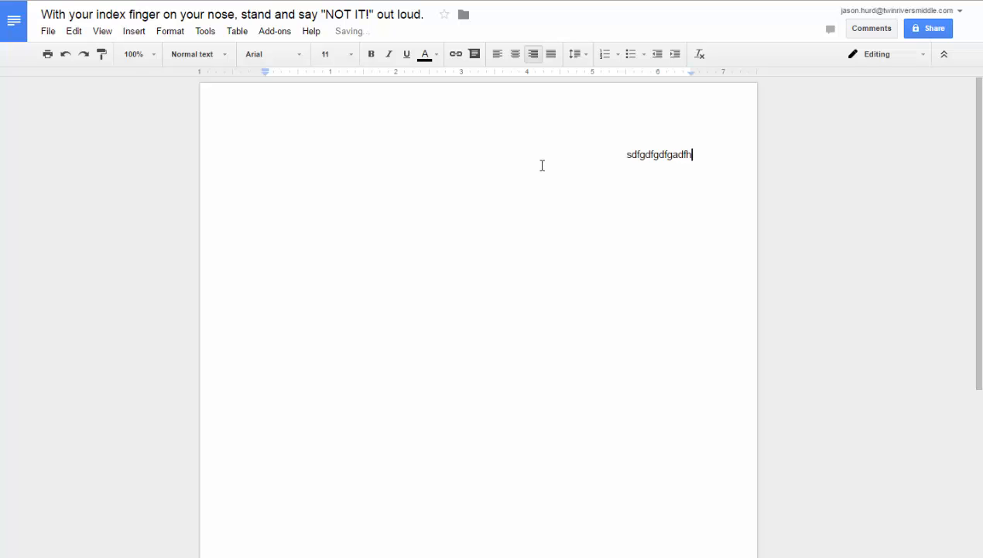
{"action": "type", "text": "hjfghjsfgsadfg"}
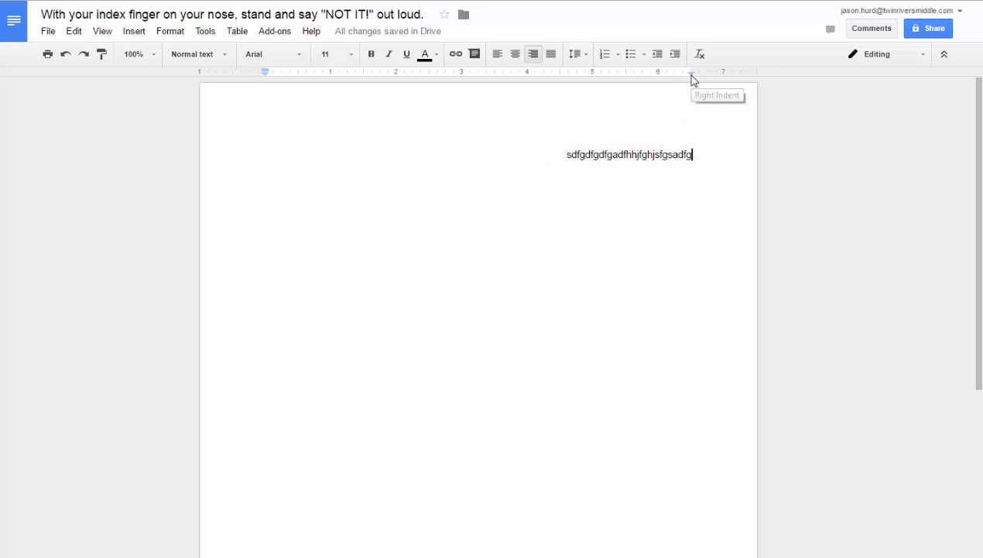
Delete the right-aligned line, switch to center alignment and enter a line of sample text made of repeated "fghd"
{"action": "double_click", "coordinate": [637, 156]}
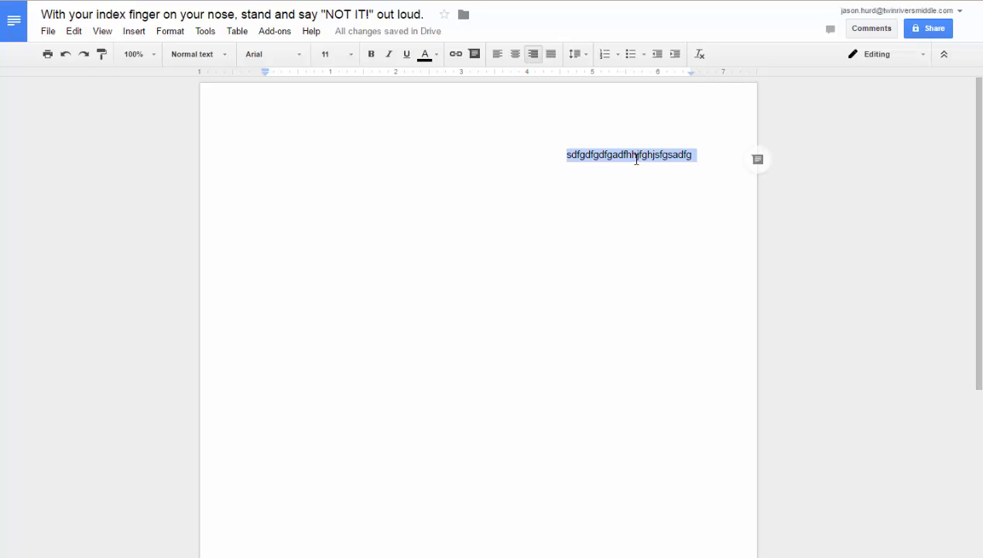
{"action": "key", "text": "BackSpace"}
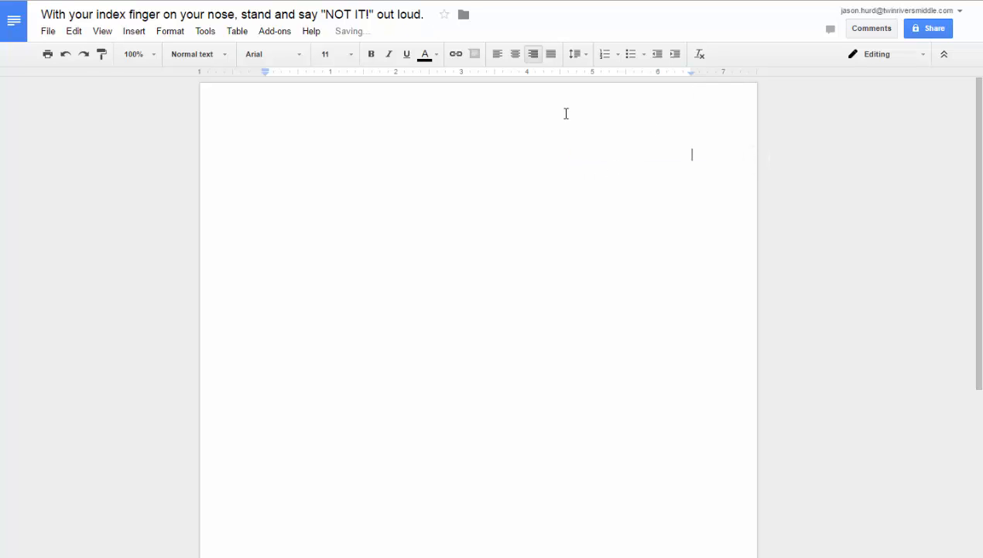
{"action": "left_click", "coordinate": [516, 54]}
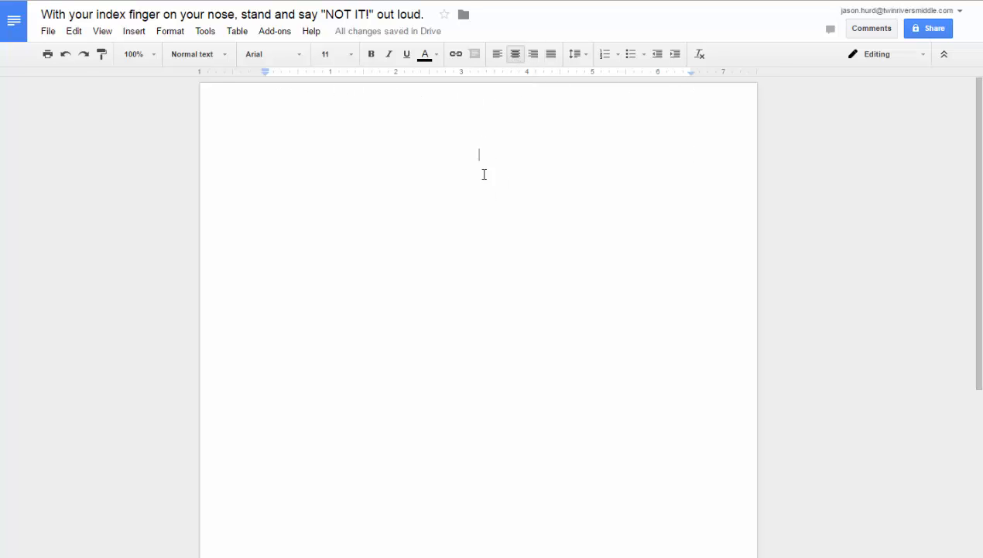
{"action": "type", "text": "fgdhfghd"}
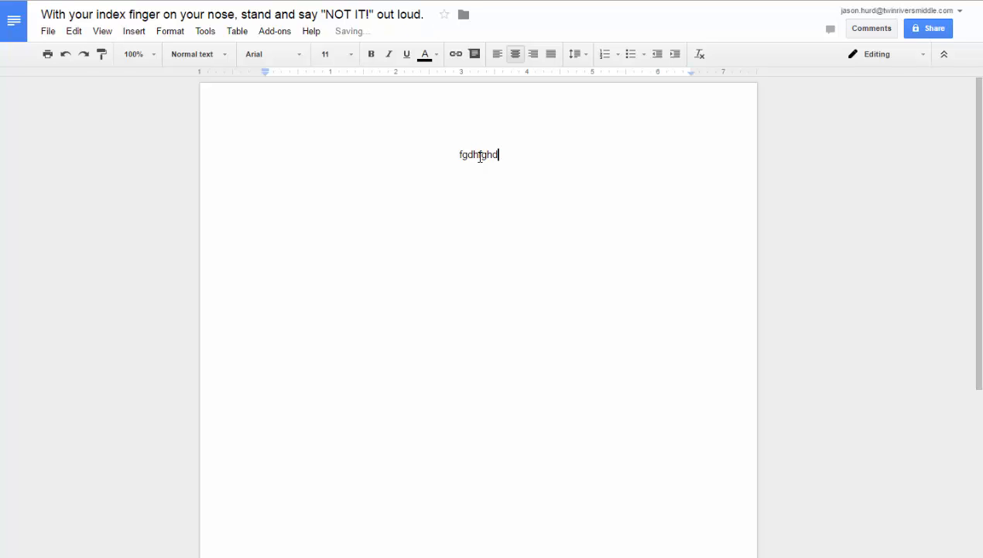
{"action": "type", "text": "fghdfghdfghdfghdfghdfghdfghdf"}
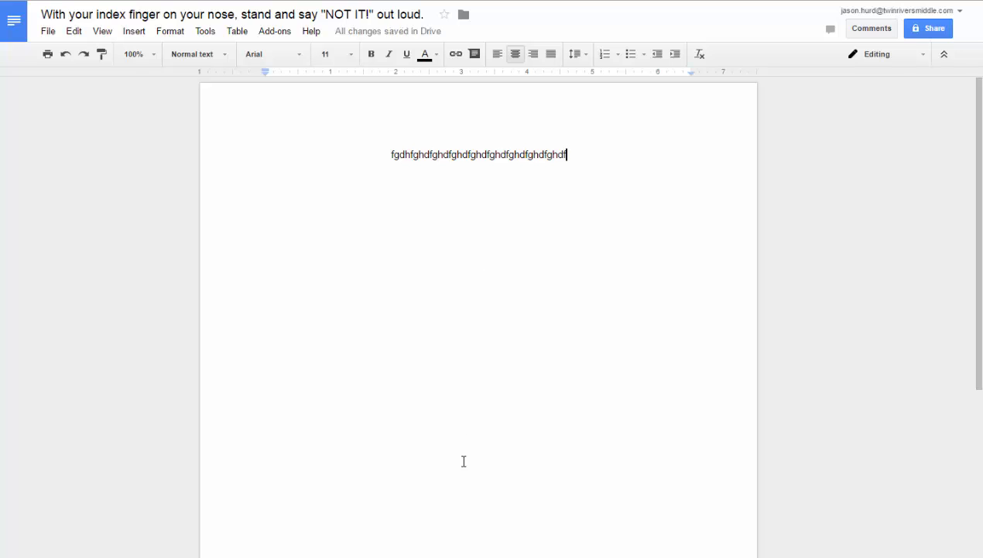
Replace the centered line with a filler paragraph several lines long, starting "asdfjkasgjiadsfgjsadfj" and continuing with runs of repeated letters
{"action": "double_click", "coordinate": [479, 155]}
{"action": "key", "text": "BackSpace"}
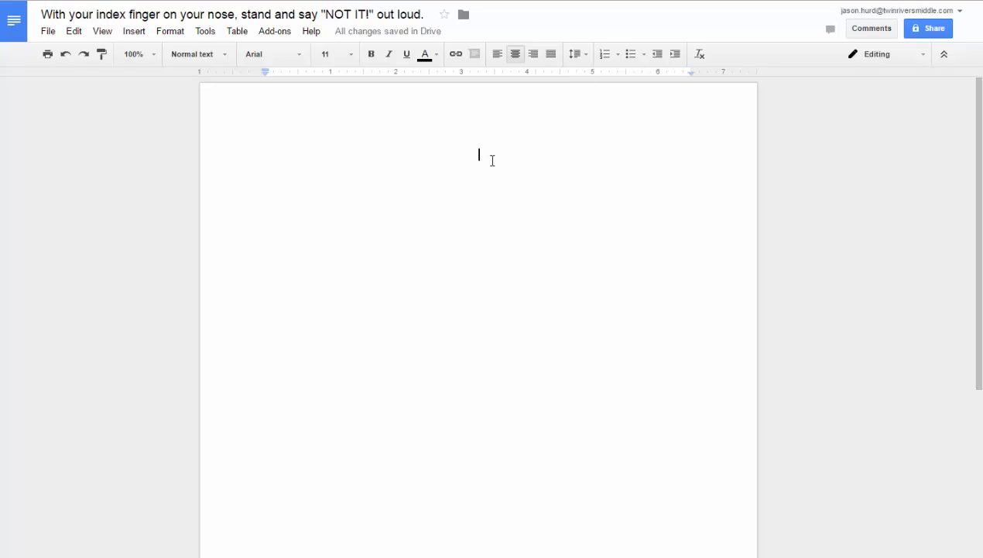
{"action": "type", "text": "asdfjkasgjiadsfgjsadfjasdfjas"}
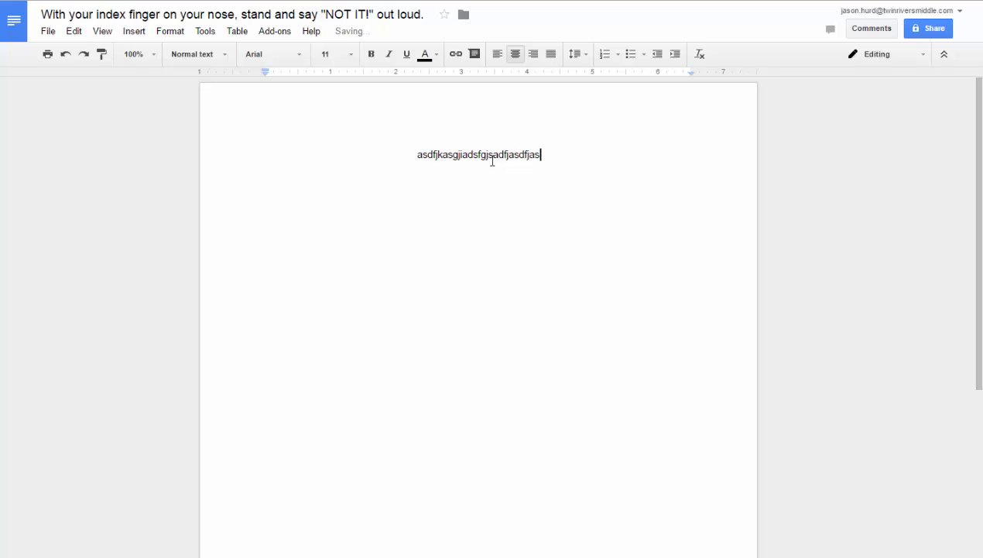
{"action": "type", "text": "dfadfsd"}
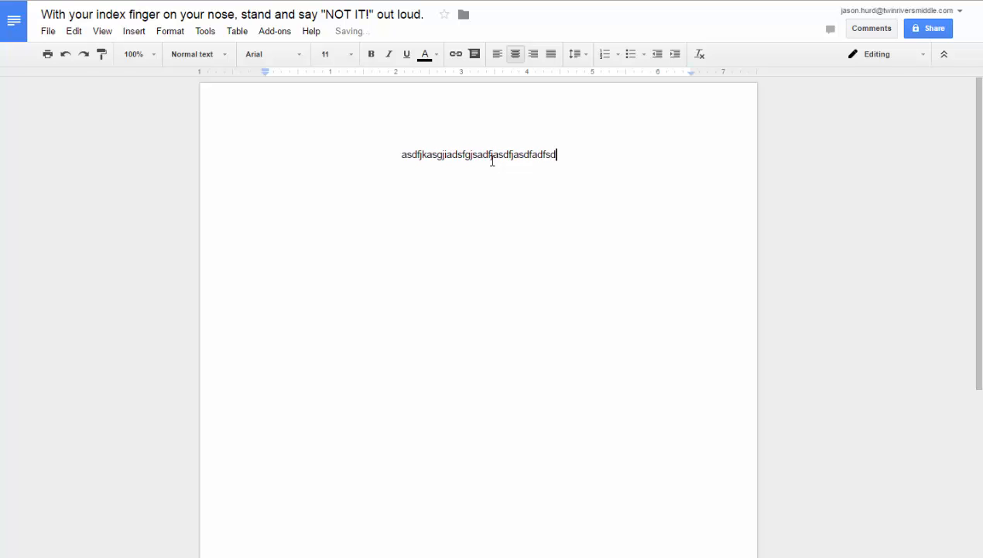
{"action": "type", "text": "ddddddddddddddddddddddddddddddddddddddddddddddddd"}
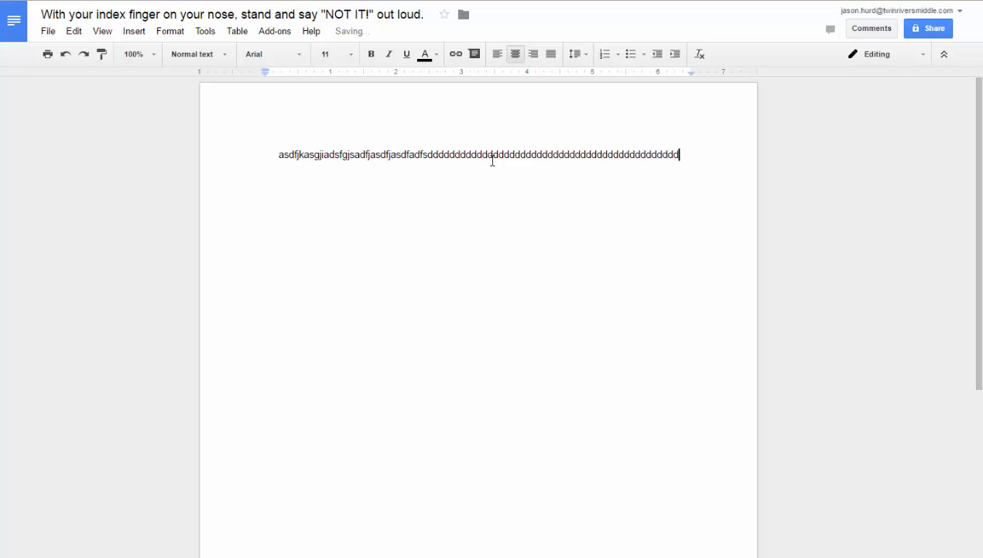
{"action": "type", "text": "ddddddddddddddddddddddddddddddsssssssssssssss"}
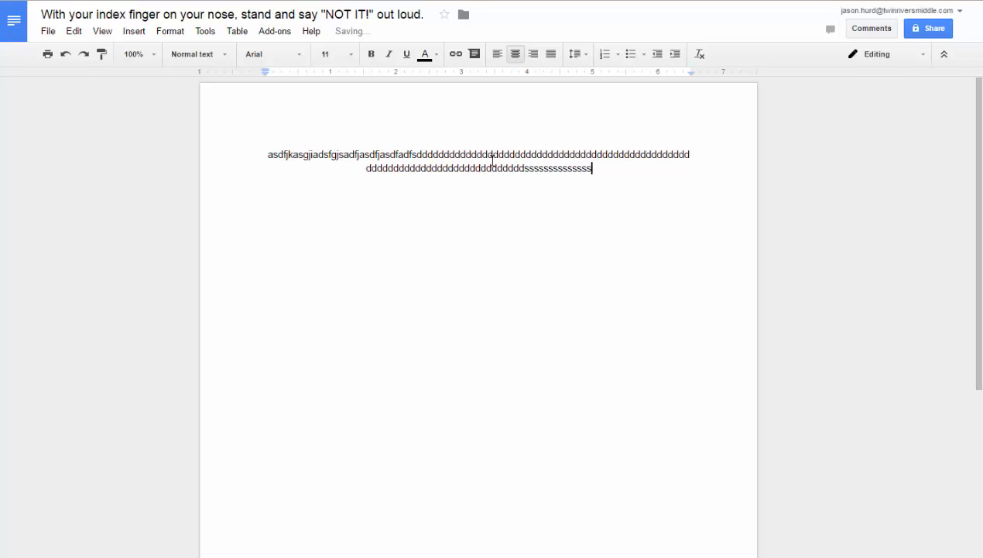
{"action": "type", "text": "ssssssssssssssssssssssssssssssssssssssssssssssssssssssssssssssssssssssssssssssssssssssssssss"}
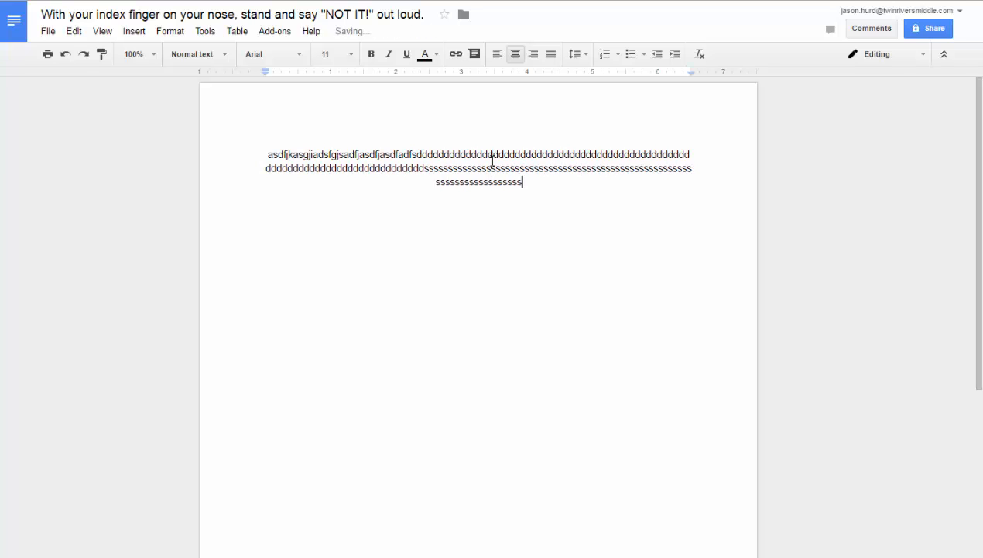
{"action": "type", "text": "aaaaaaaaaaaaa"}
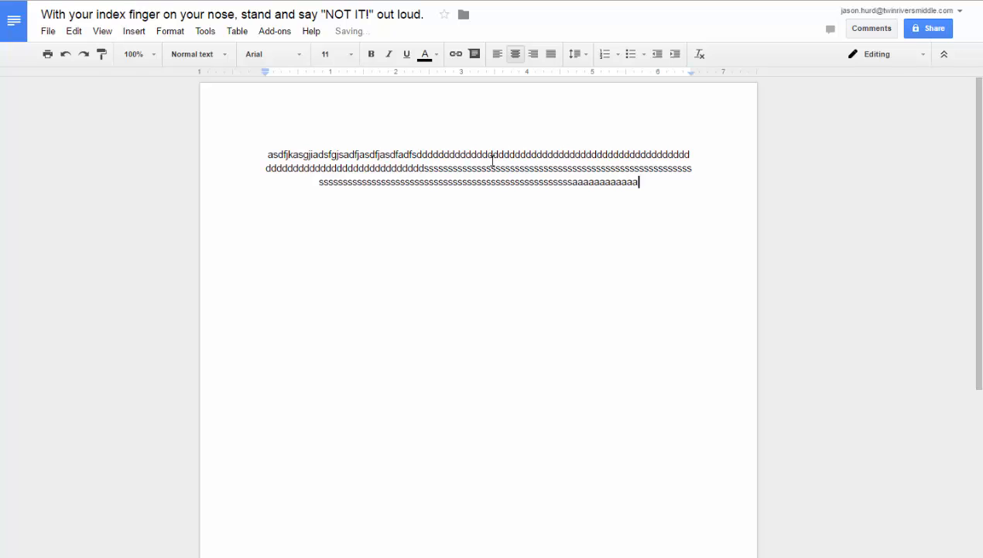
{"action": "type", "text": "aaaaaaaaaaaaaaaaaaaaaaaaaaaaaaaaaaaa"}
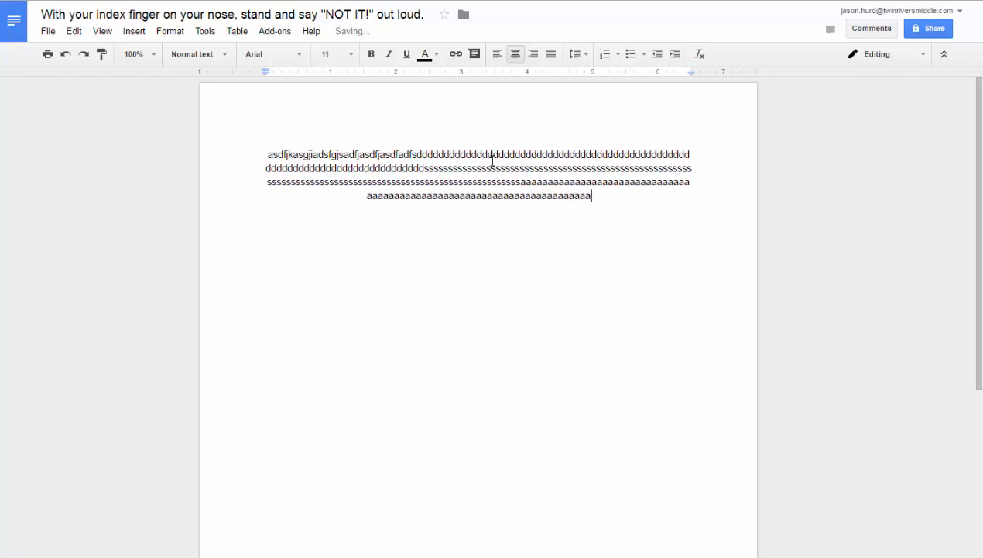
{"action": "type", "text": "aaaaaaaaaaaaaaaaaaaaaaaaaaaaaaaaaaaaaaaaaaaaaaaaaaaaaaaaaaaaaaaaaaaaaaaaaaaaaasf"}
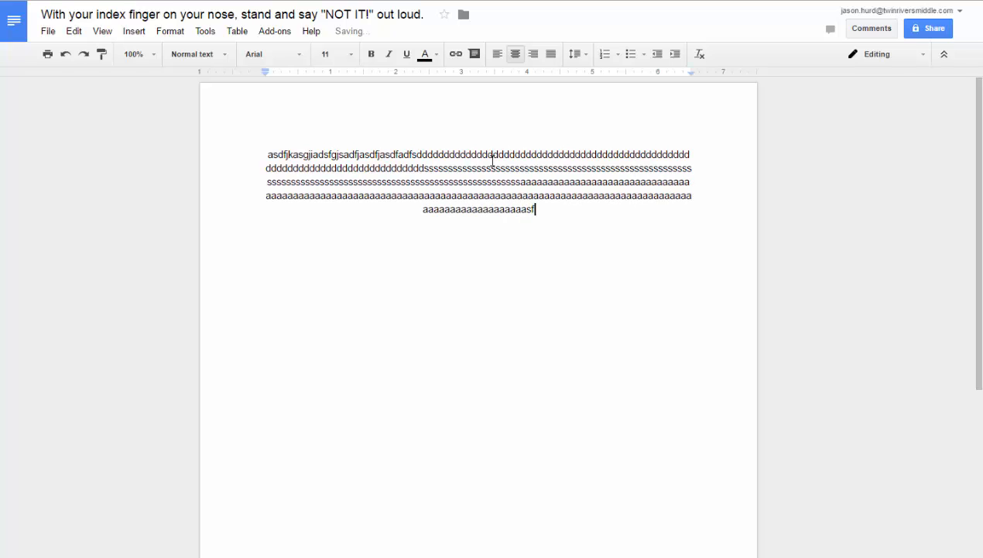
{"action": "type", "text": "fffffffffffffffffffffffffffffffffffffffffffffffffffffe"}
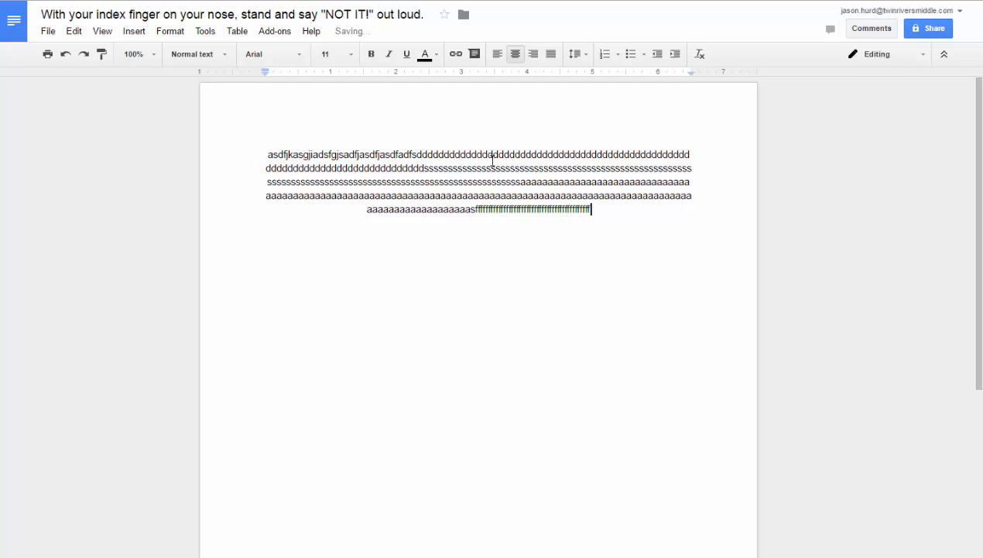
{"action": "type", "text": "rrrrrrrrrrrrrr"}
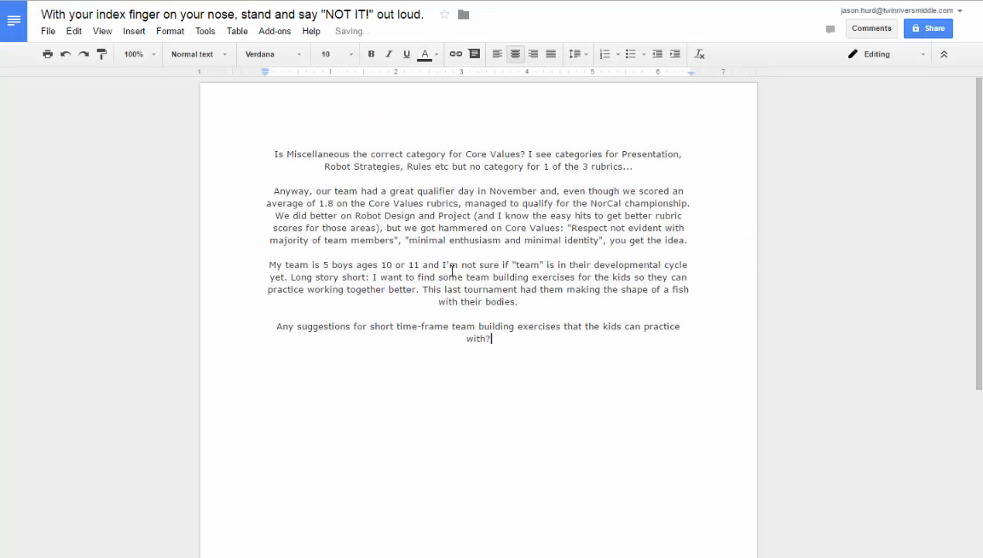
Select the entire Core Values passage and apply left, right and finally left alignment again
{"action": "left_click_drag", "start_coordinate": [275, 154], "coordinate": [580, 357]}
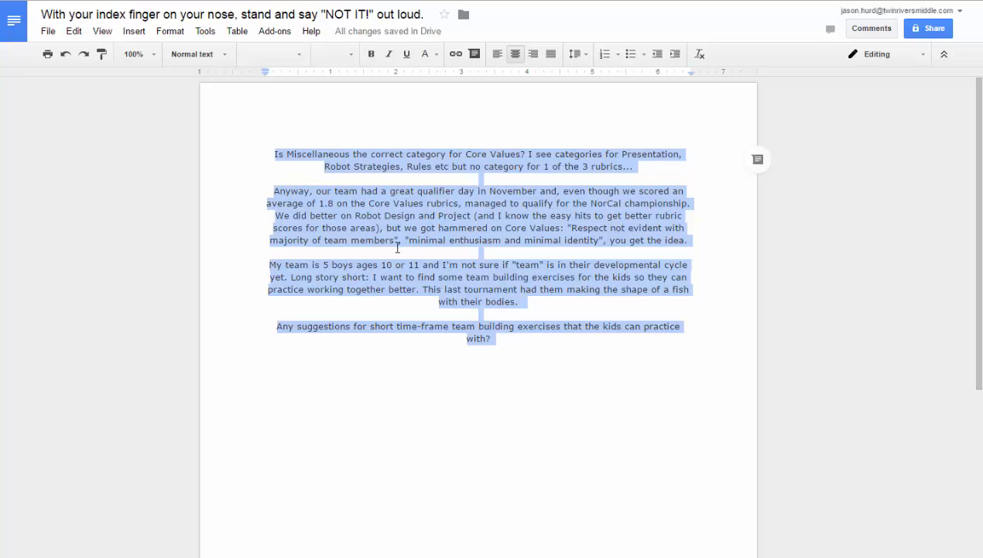
{"action": "left_click", "coordinate": [497, 54]}
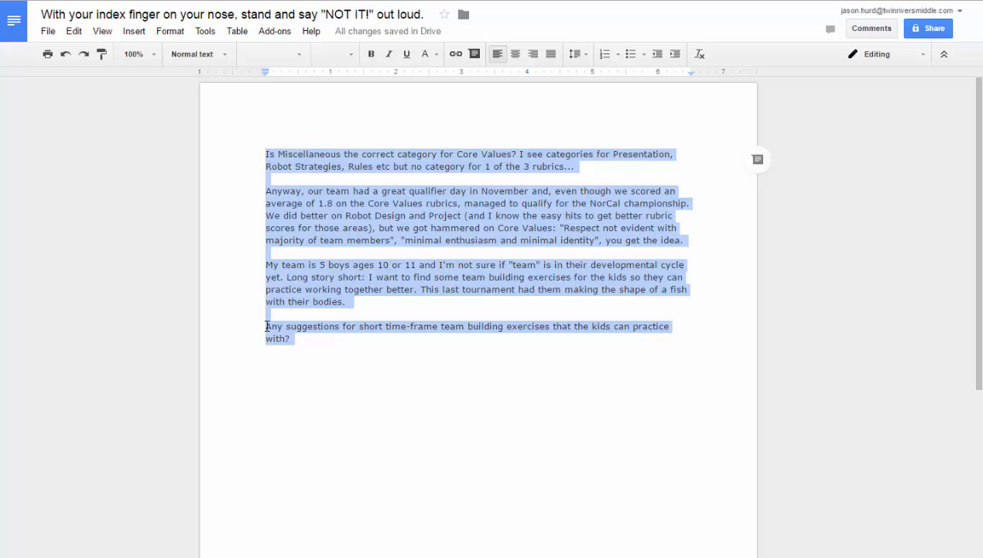
{"action": "left_click", "coordinate": [533, 53]}
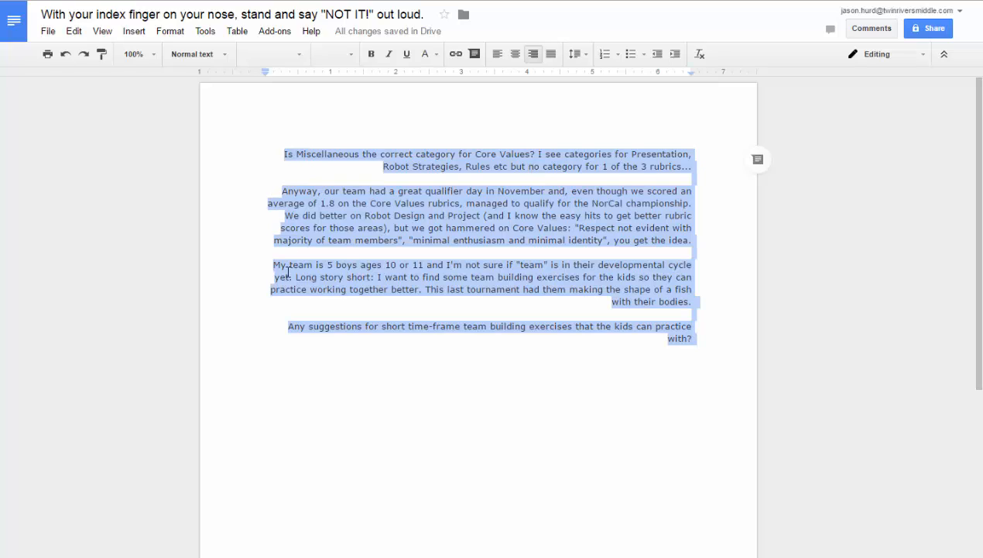
{"action": "left_click", "coordinate": [497, 54]}
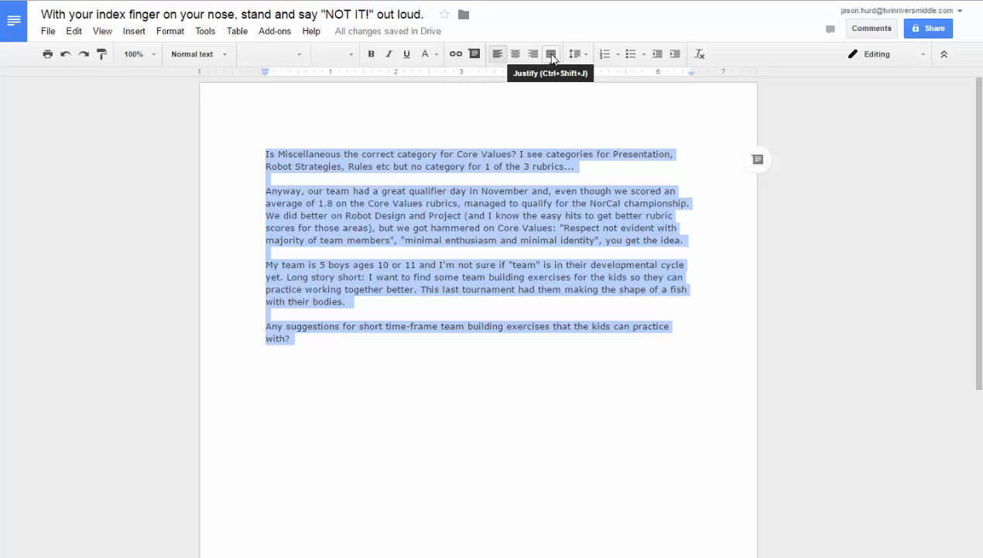
Justify the entire selected Core Values passage so its lines fill both margins, and clear the selection
{"action": "left_click", "coordinate": [552, 56]}
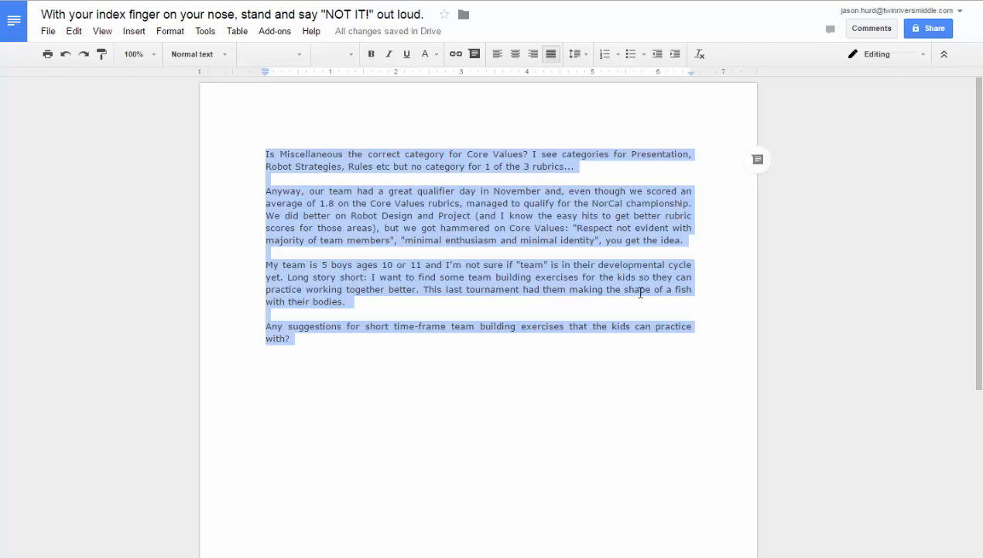
{"action": "left_click", "coordinate": [419, 277]}
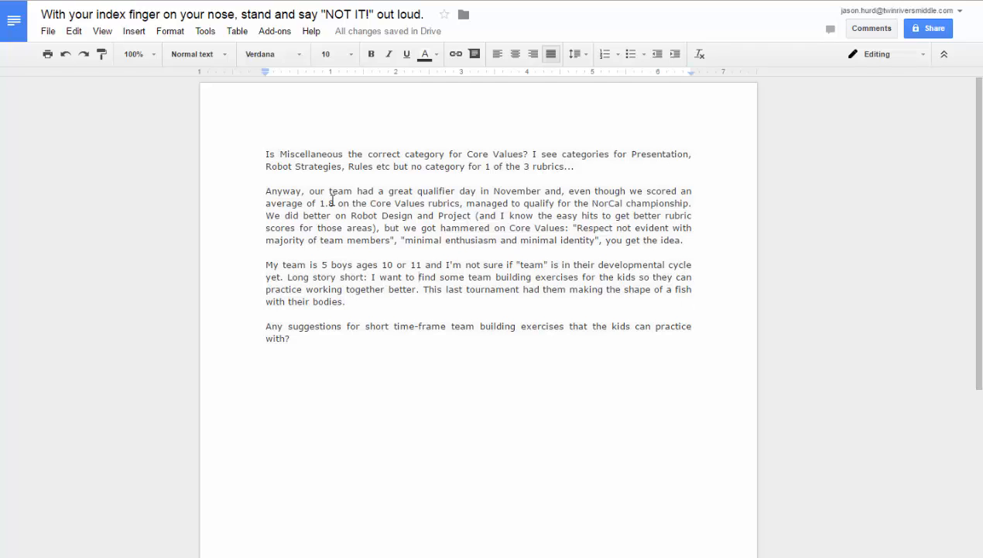
Reselect the whole justified passage, switch it to left, right and back to left alignment, and deselect it
{"action": "left_click_drag", "start_coordinate": [264, 153], "coordinate": [683, 344]}
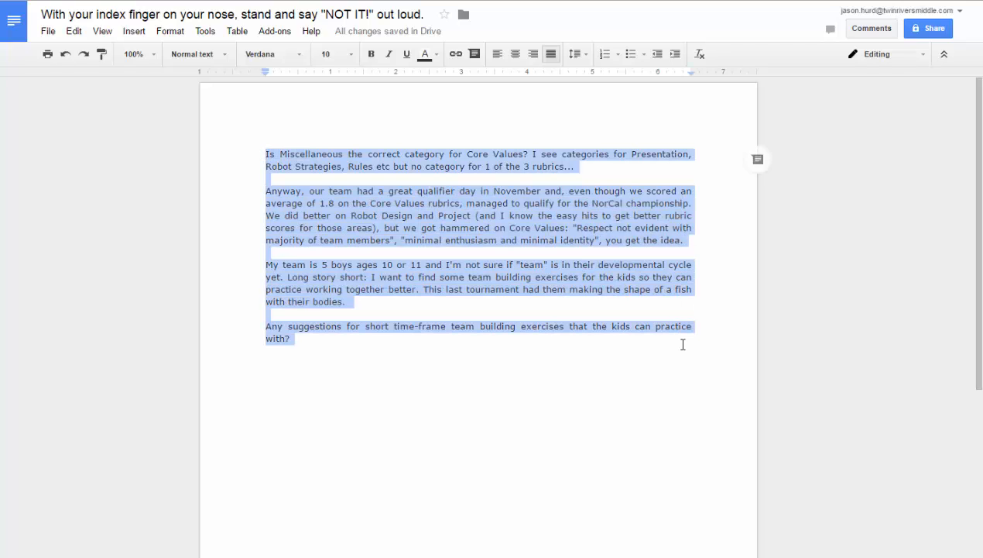
{"action": "left_click", "coordinate": [497, 53]}
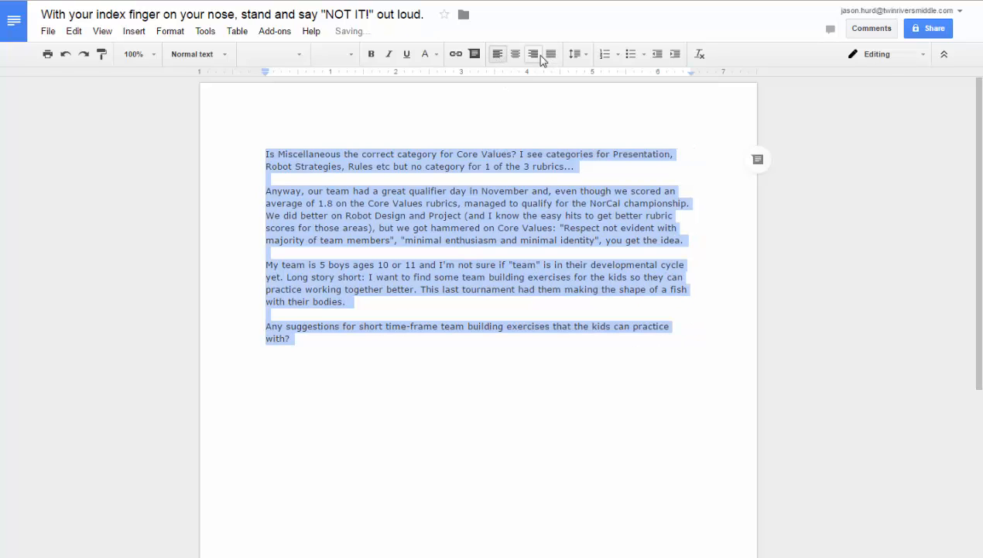
{"action": "left_click", "coordinate": [534, 54]}
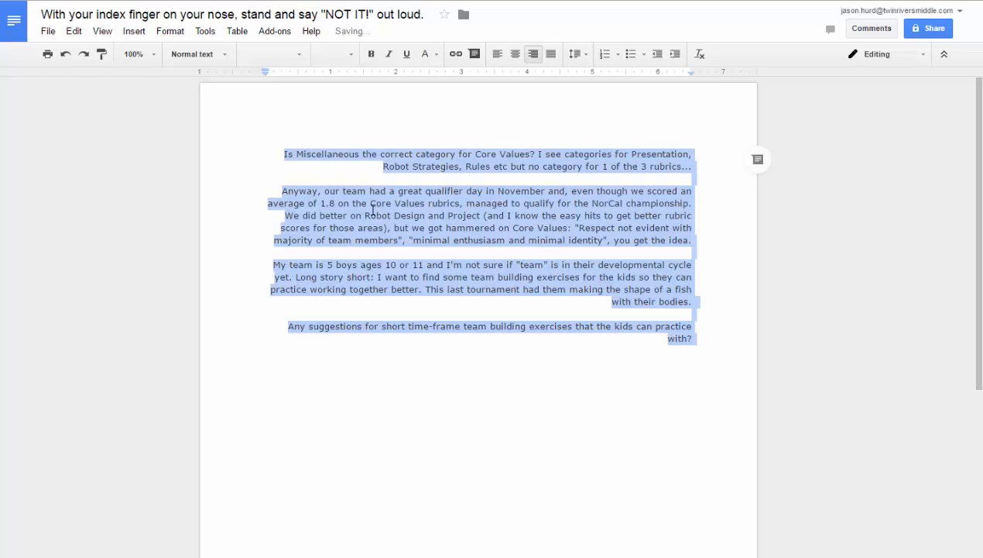
{"action": "left_click", "coordinate": [499, 55]}
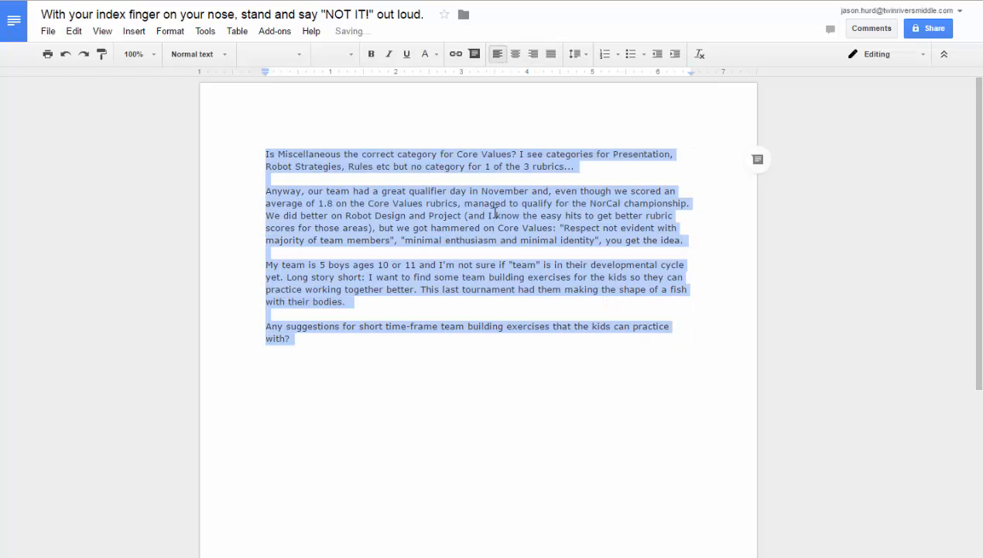
{"action": "left_click", "coordinate": [488, 137]}
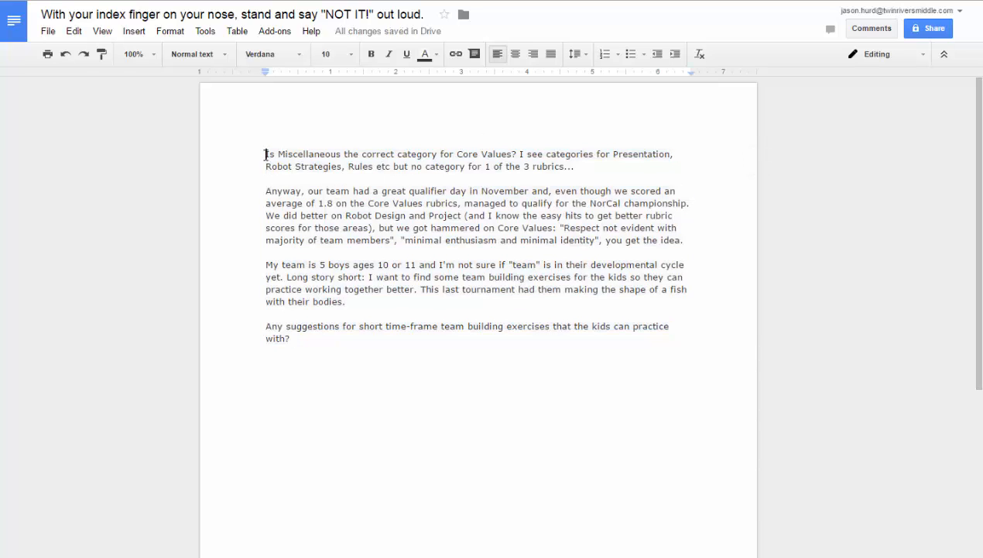
Select all paragraphs of the Core Values passage, center-align them and clear the selection
{"action": "left_click_drag", "start_coordinate": [266, 154], "coordinate": [649, 340]}
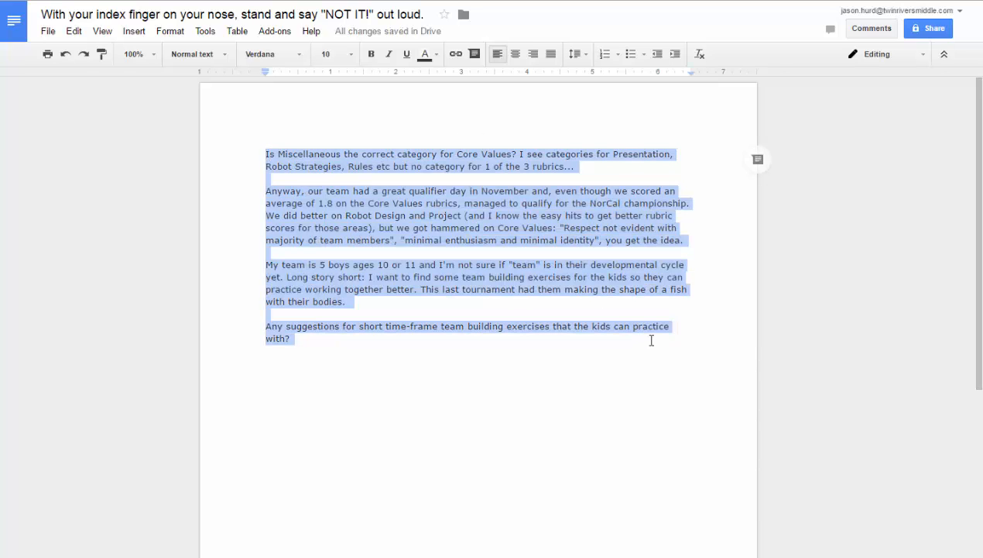
{"action": "left_click", "coordinate": [516, 55]}
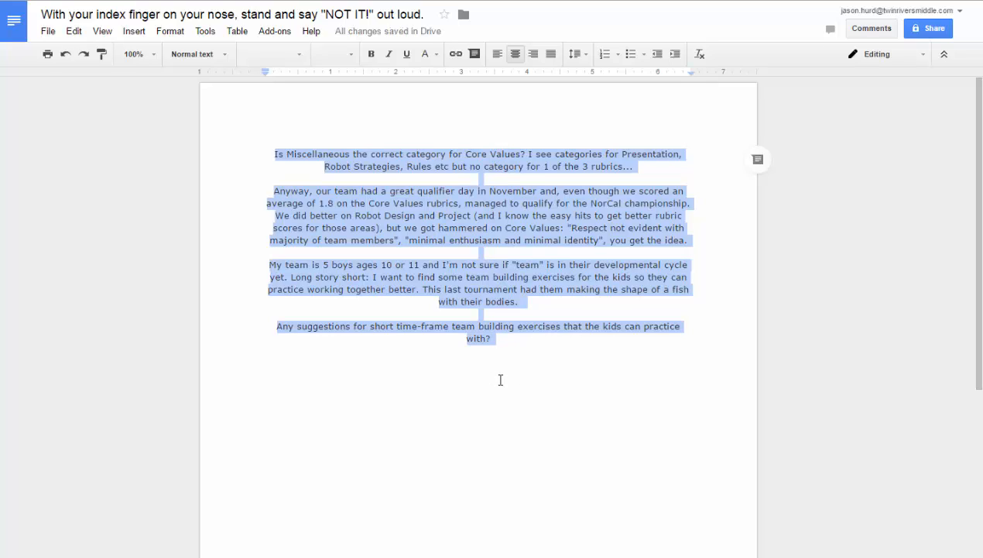
{"action": "left_click", "coordinate": [482, 302]}
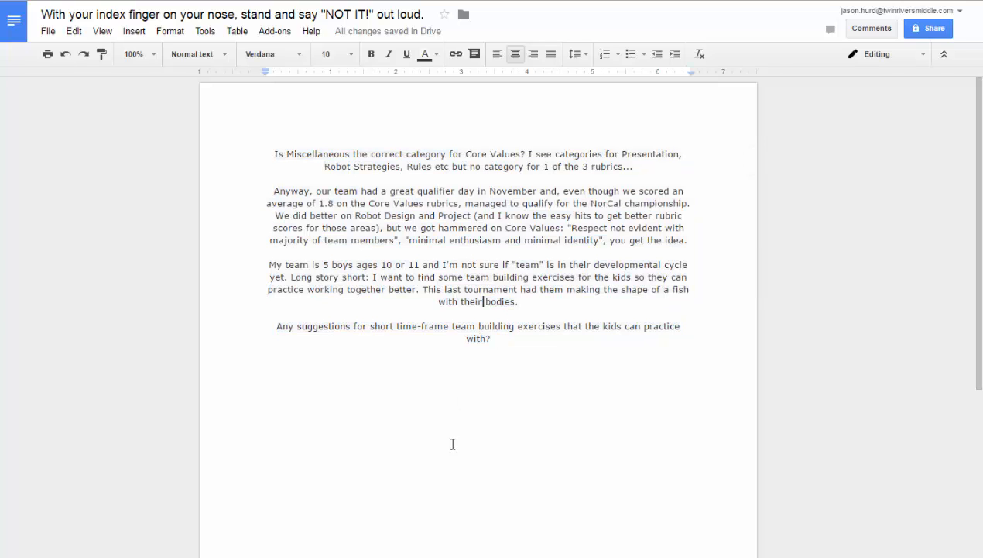